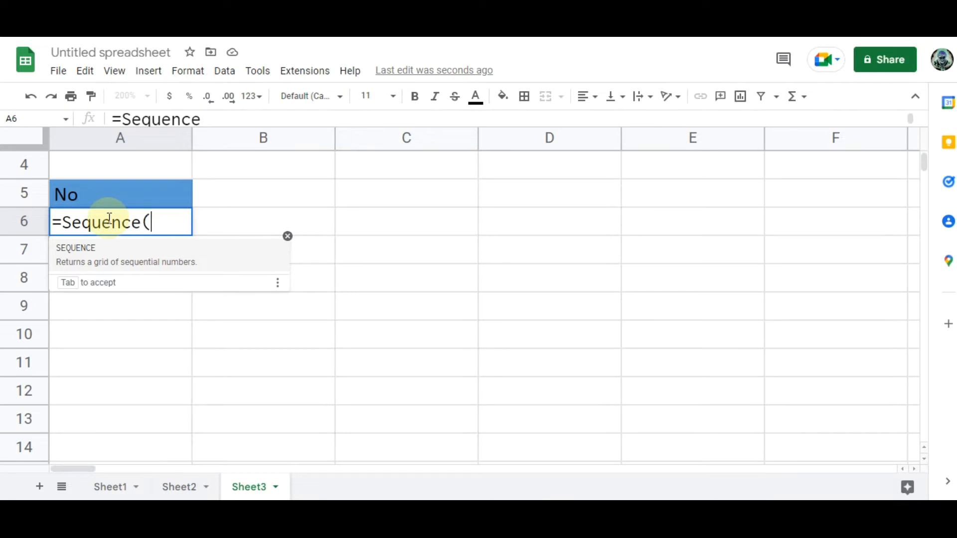
- Complete the formula =Sequence(10) in cell A6 to fill the No column with ten sequential numbers
type("0)")
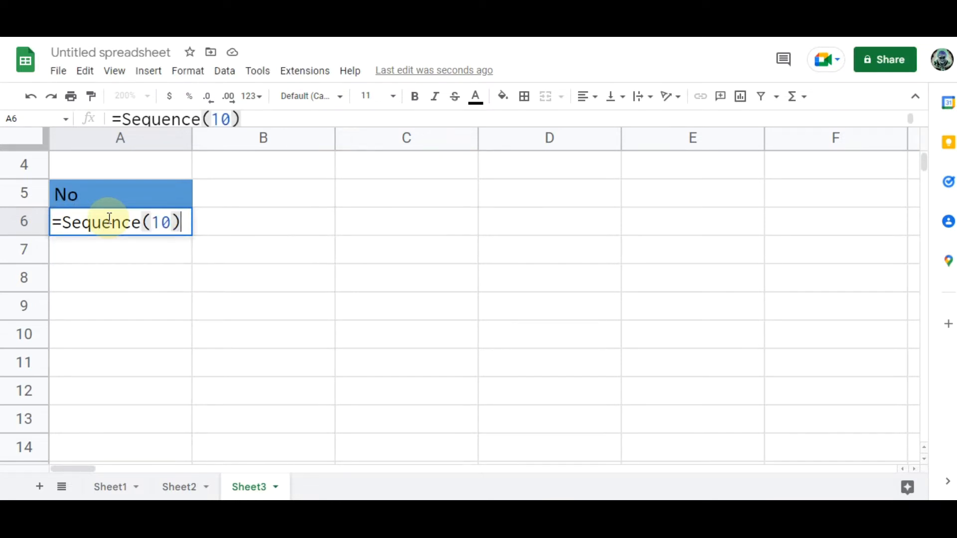
key("Return")
scroll(116, 214, "down", 2)
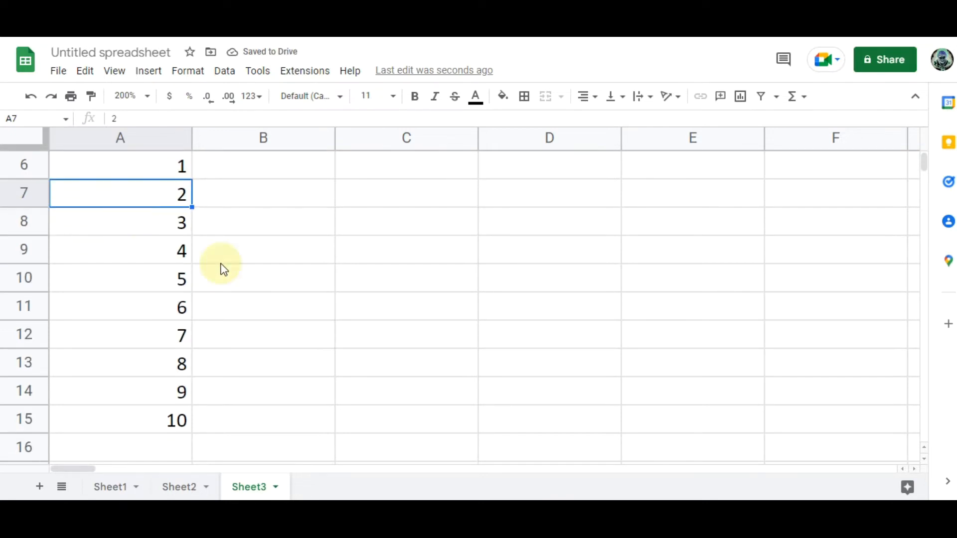
scroll(221, 269, "up", 1)
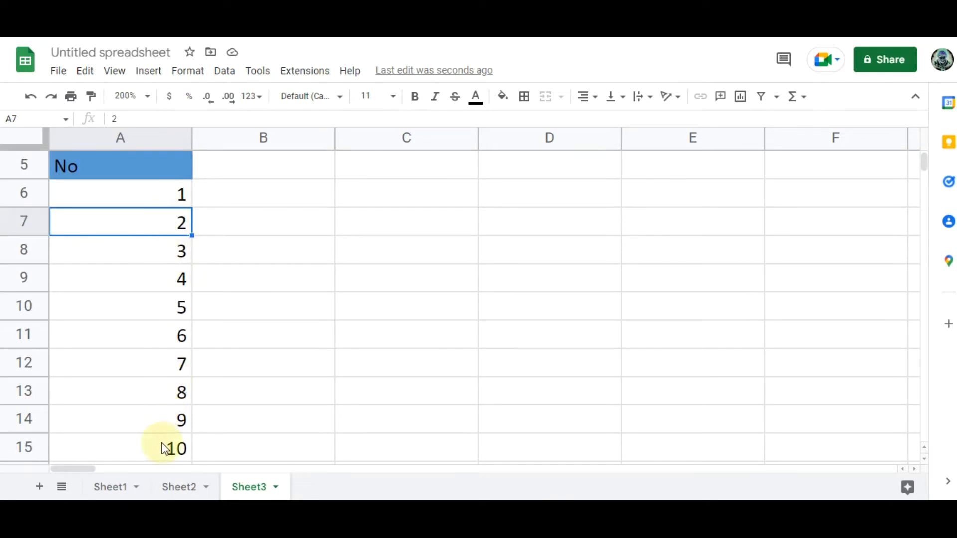
scroll(271, 350, "up", 1)
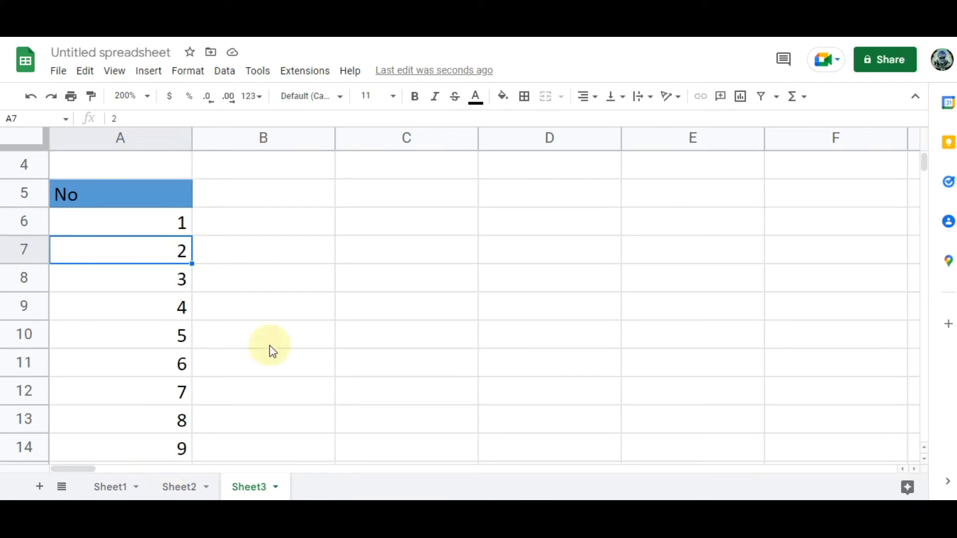
- Enter =Sequence(1,10) in cell B5 to generate one row of numbers across ten columns
left_click(231, 194)
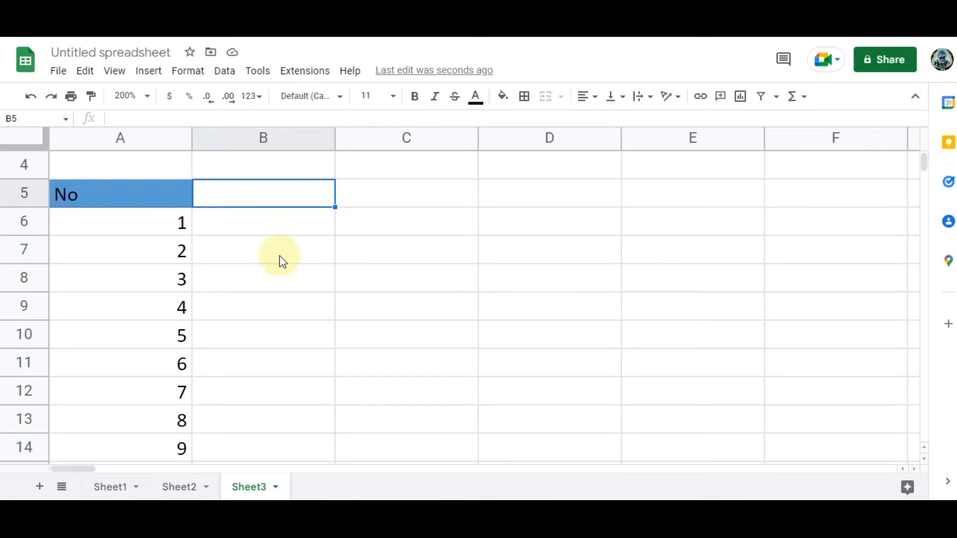
double_click(283, 195)
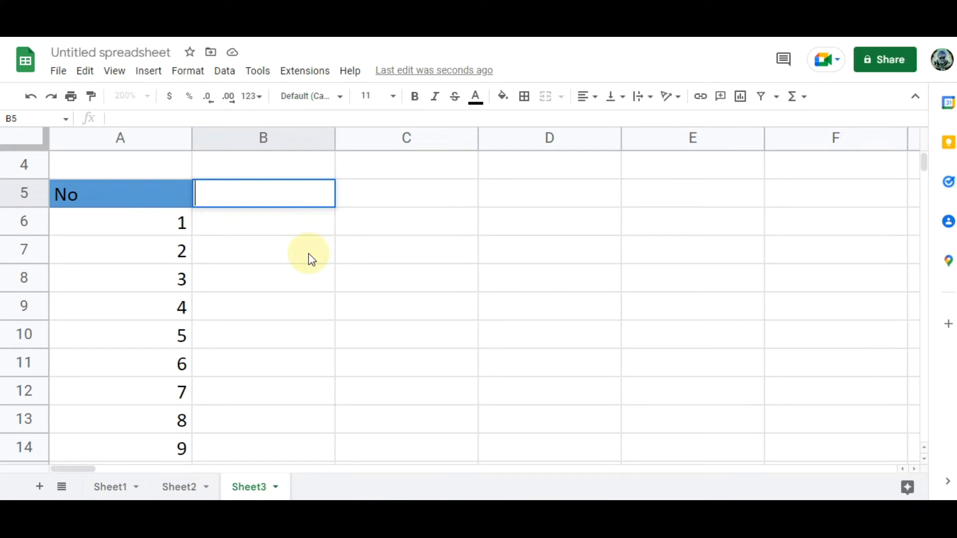
scroll(299, 255, "up", 1)
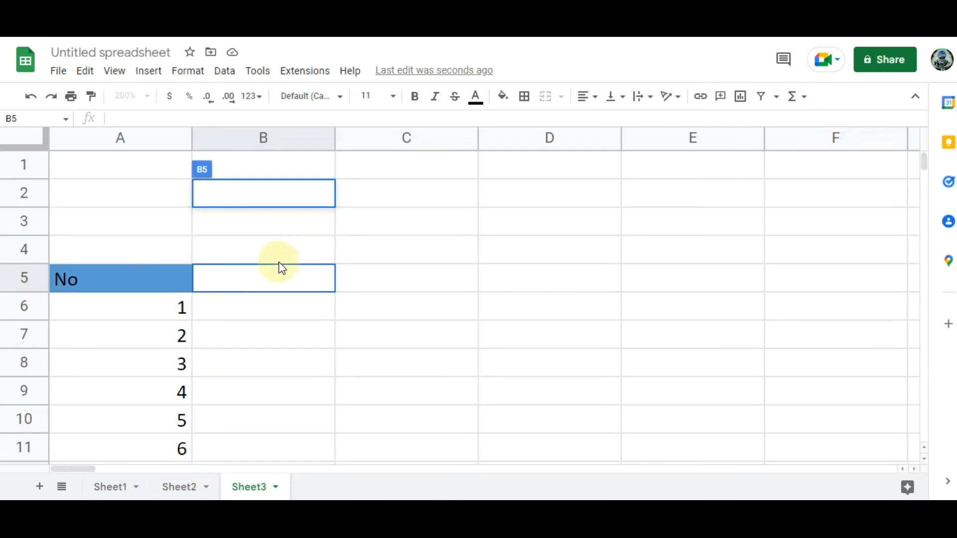
left_click(261, 280)
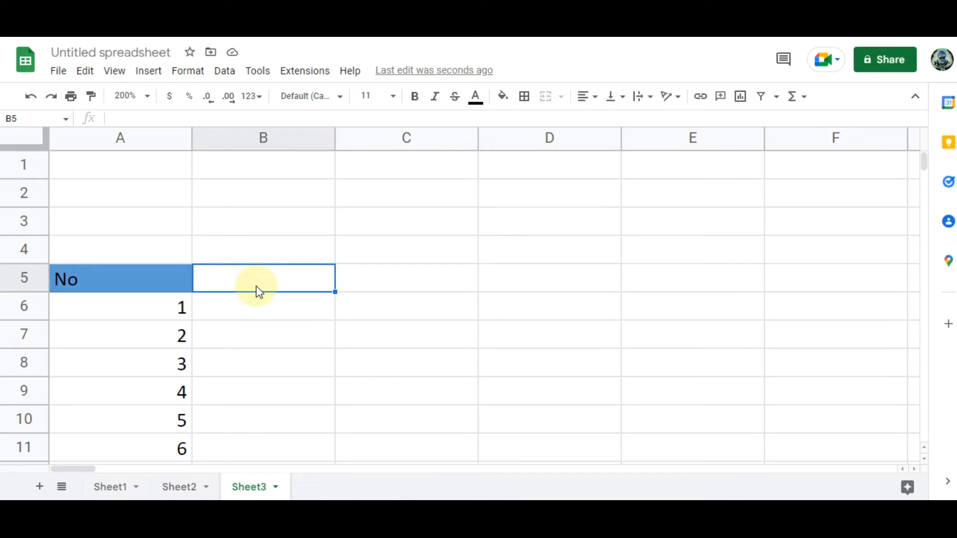
type("=")
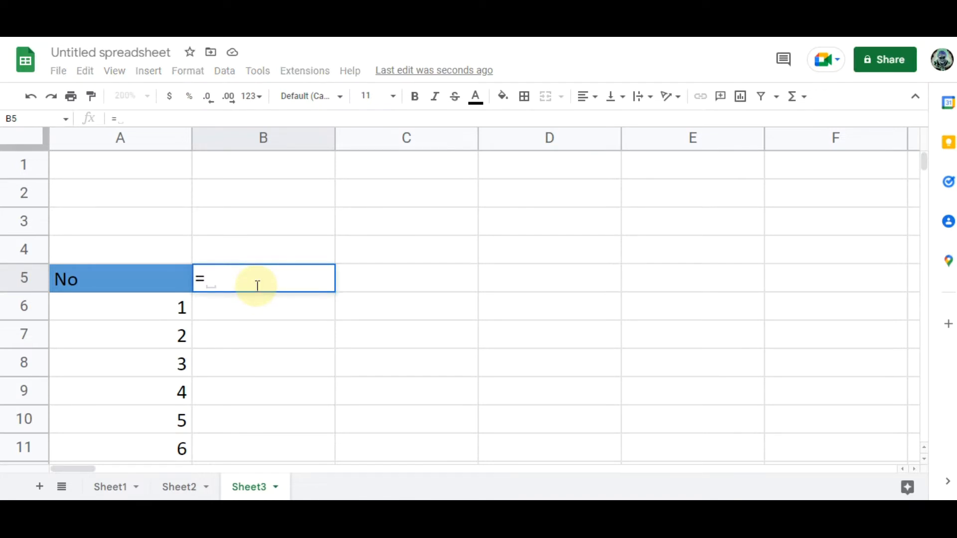
type("Sequ")
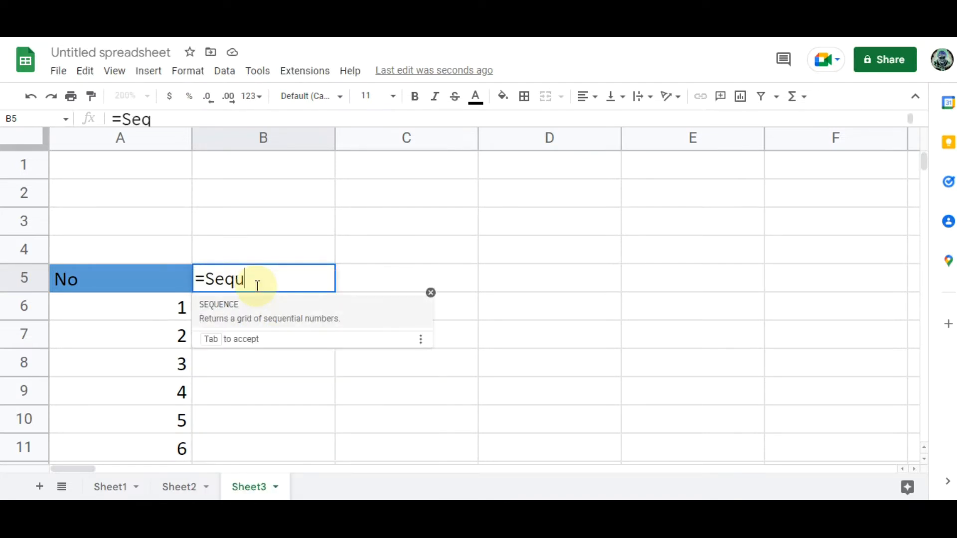
type("ence(")
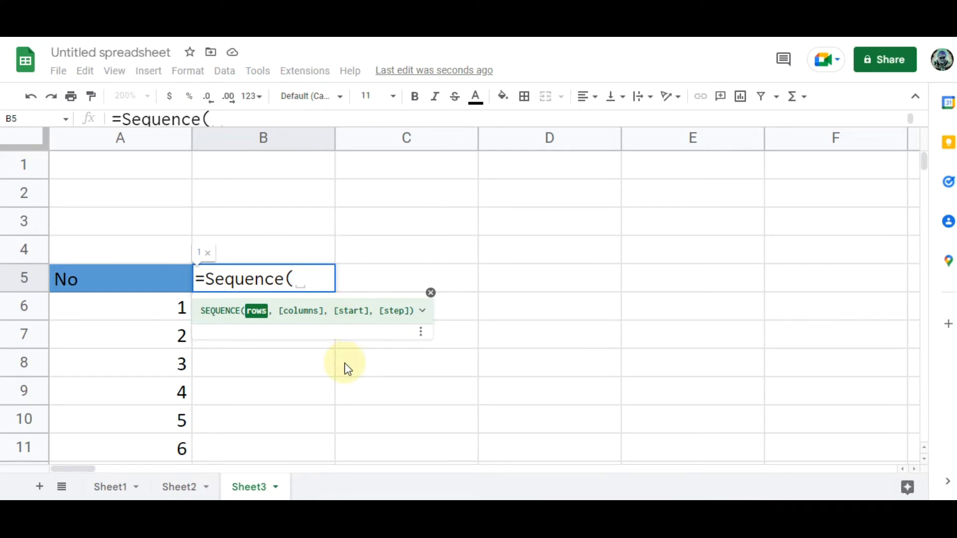
type("1")
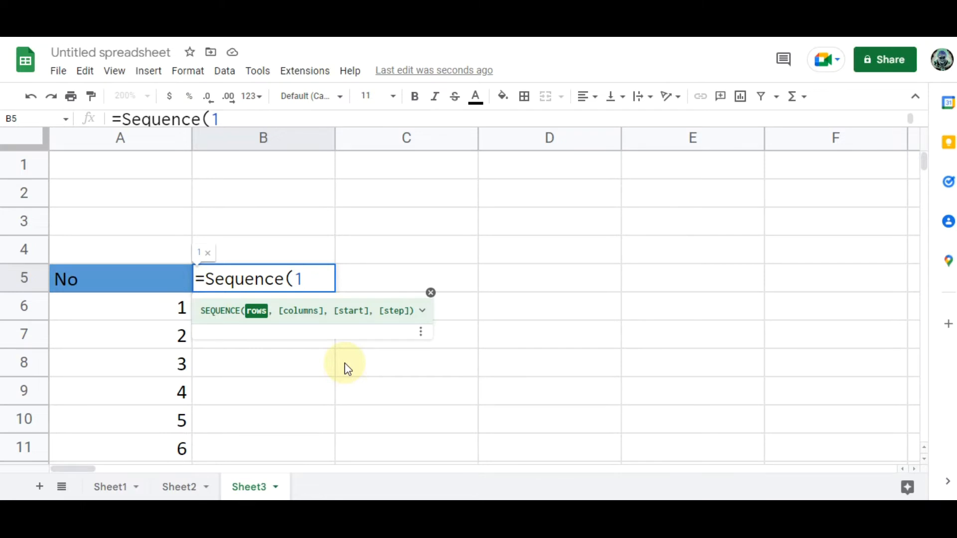
type(",")
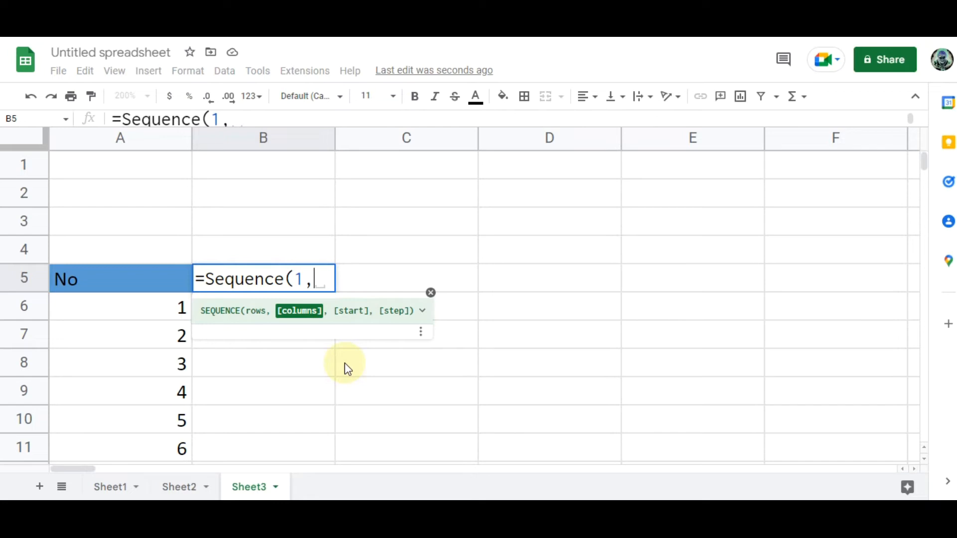
type("10")
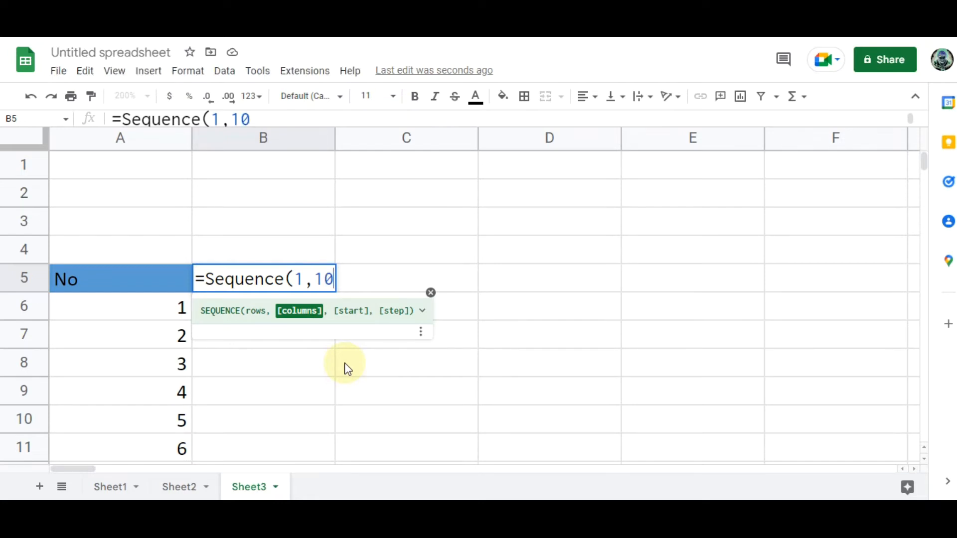
type(")")
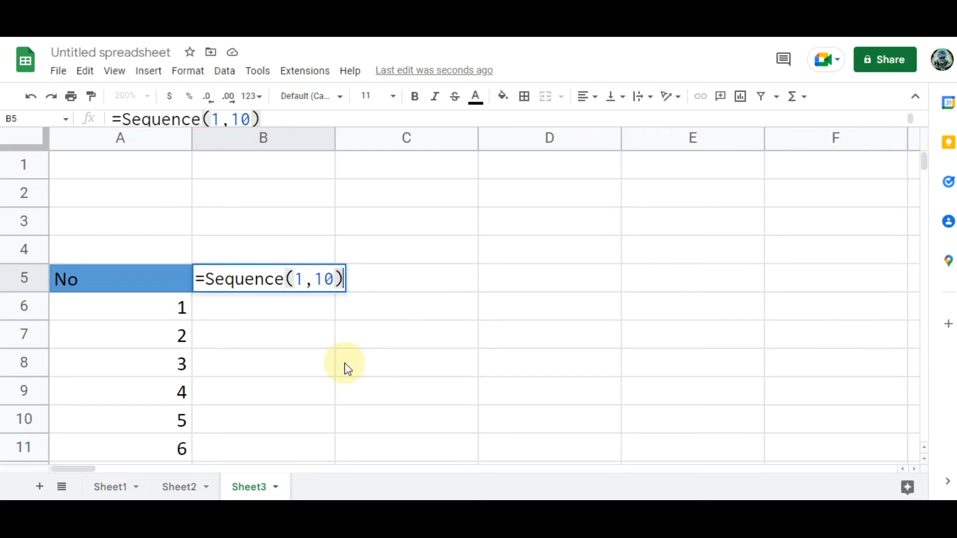
key("Return")
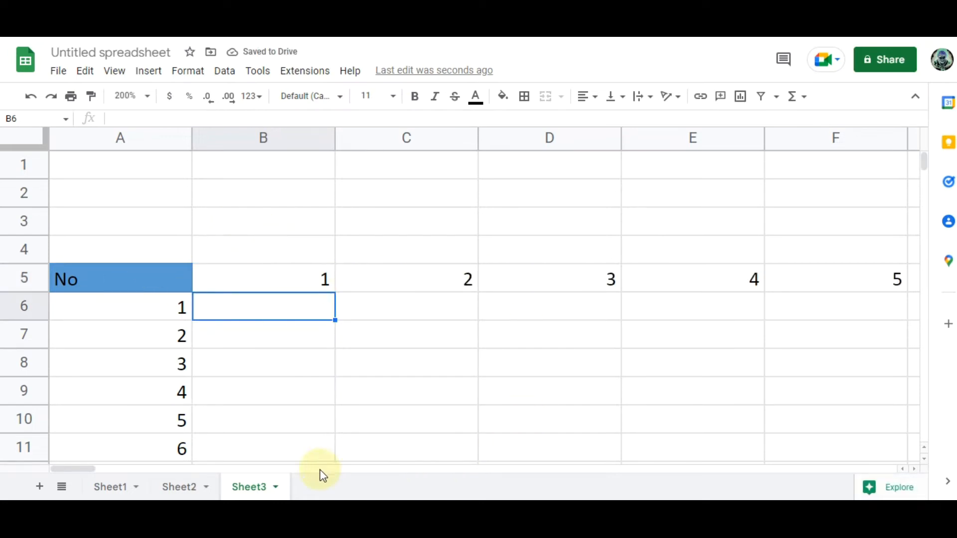
mouse_move(78, 470)
left_mouse_down()
mouse_move(128, 473)
mouse_move(63, 468)
left_mouse_up()
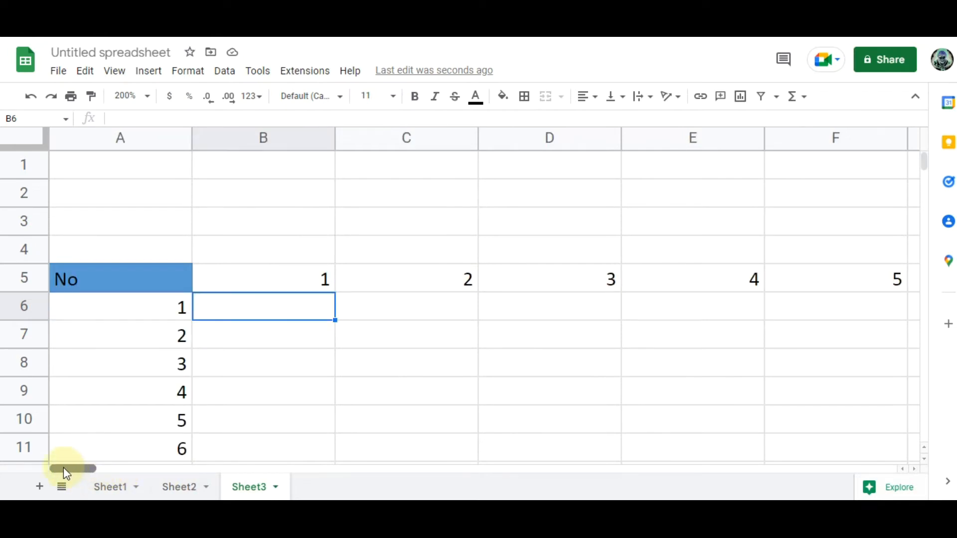
left_click(273, 276)
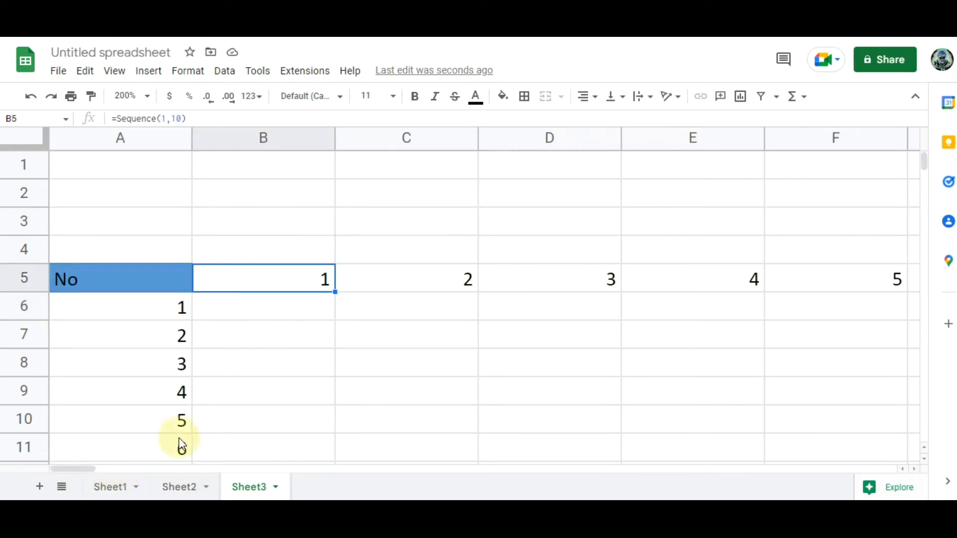
mouse_move(85, 468)
left_mouse_down()
mouse_move(169, 470)
mouse_move(69, 469)
left_mouse_up()
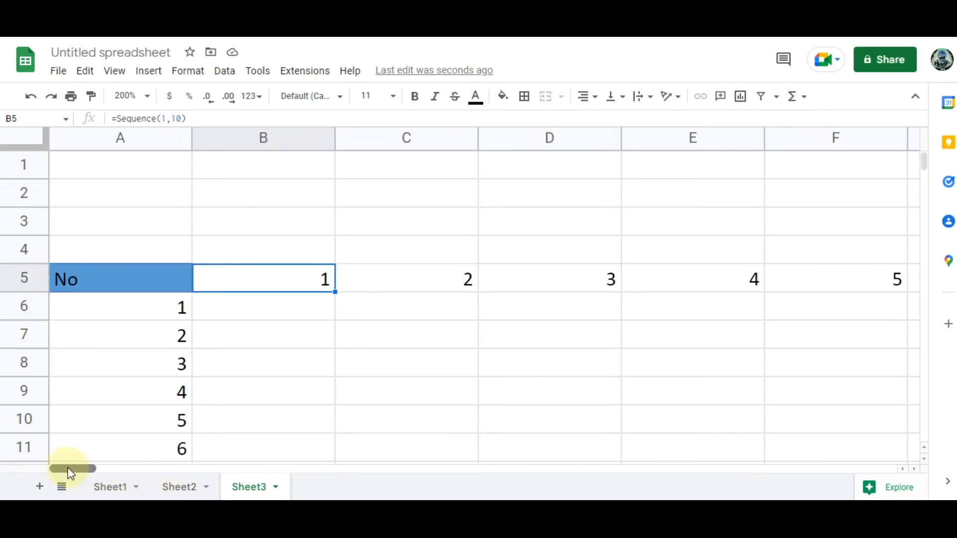
- Change the rows argument of the B5 formula to 2 so that it reads =Sequence(2,10)
double_click(291, 273)
left_click(296, 275)
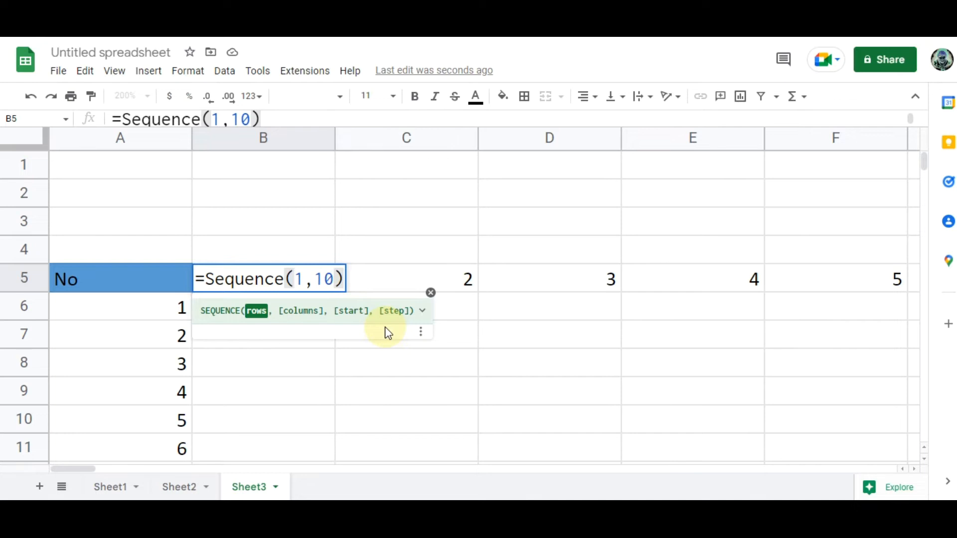
key("shift+Right")
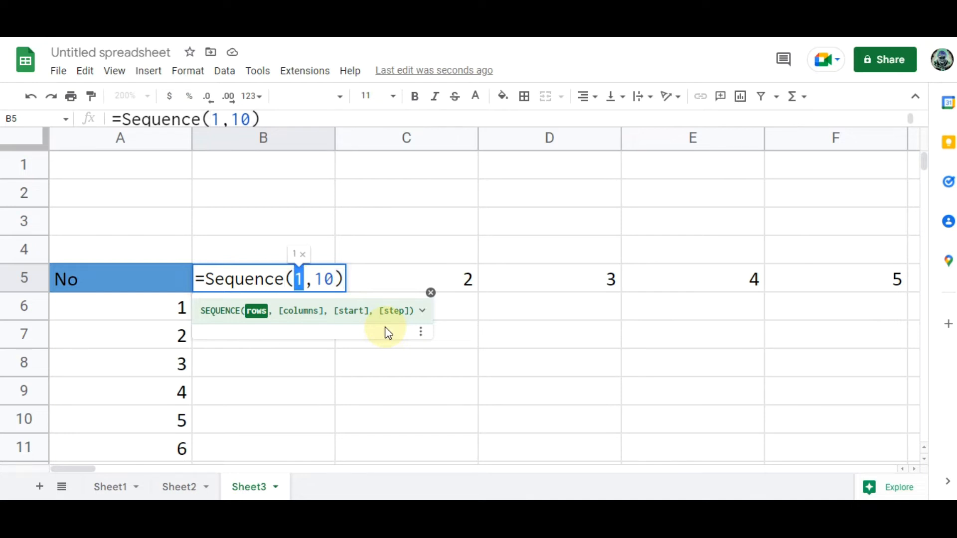
type("2")
key("Right")
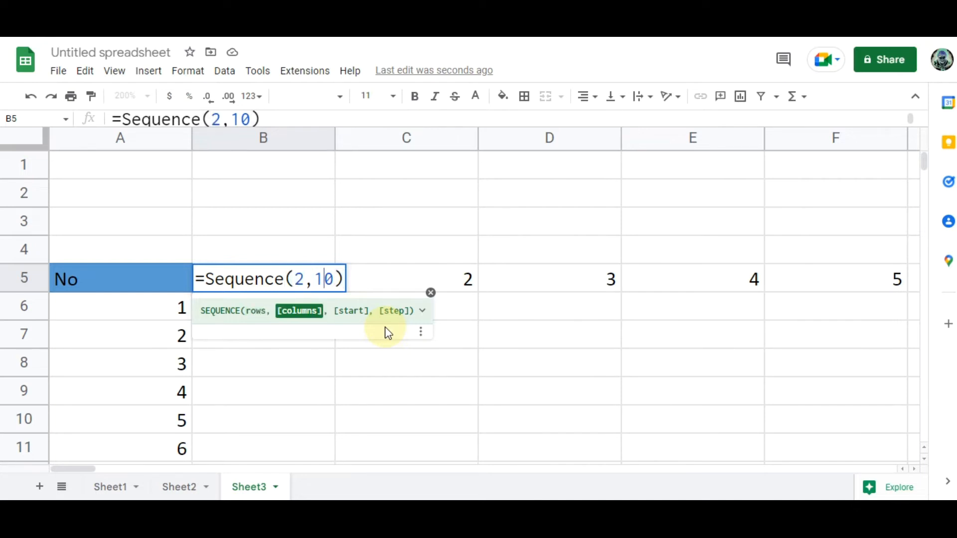
key("shift+Right")
key("shift+Right")
key("Left")
key("Left")
key("shift+Left")
key("Right")
key("Right")
key("shift+Right")
key("shift+Right")
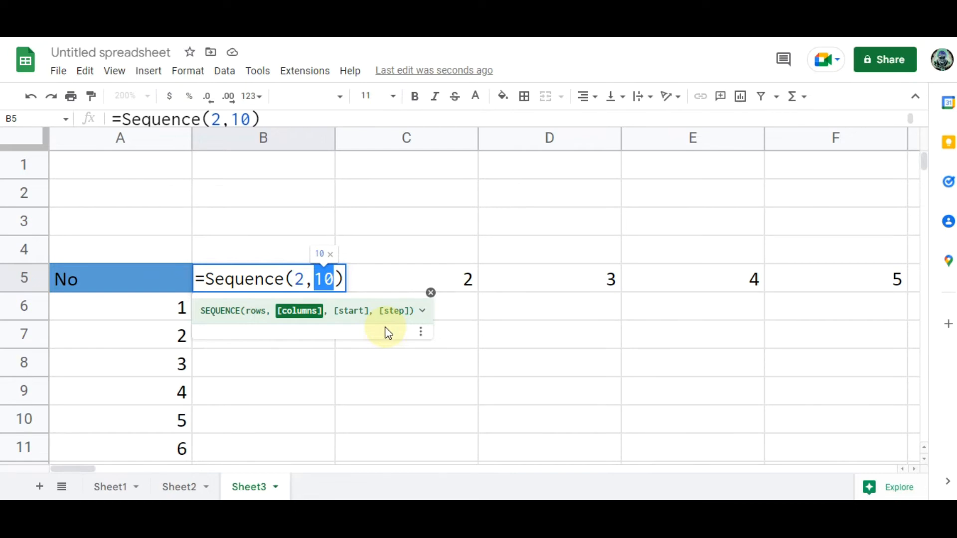
key("Return")
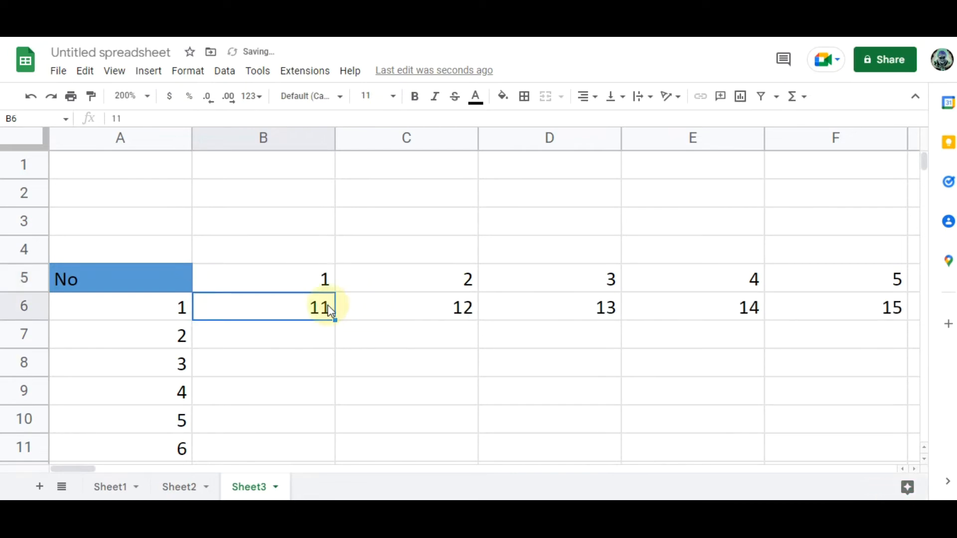
- Examine the generated numbers in rows 5 and 6 from column B across to column K
left_click_drag(267, 282, 851, 275)
left_click_drag(281, 310, 794, 310)
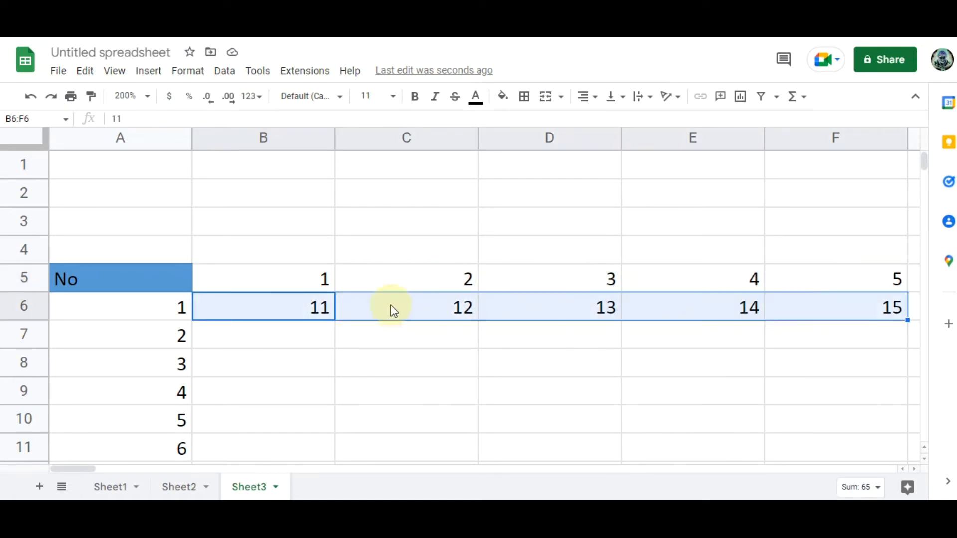
left_click_drag(284, 280, 776, 287)
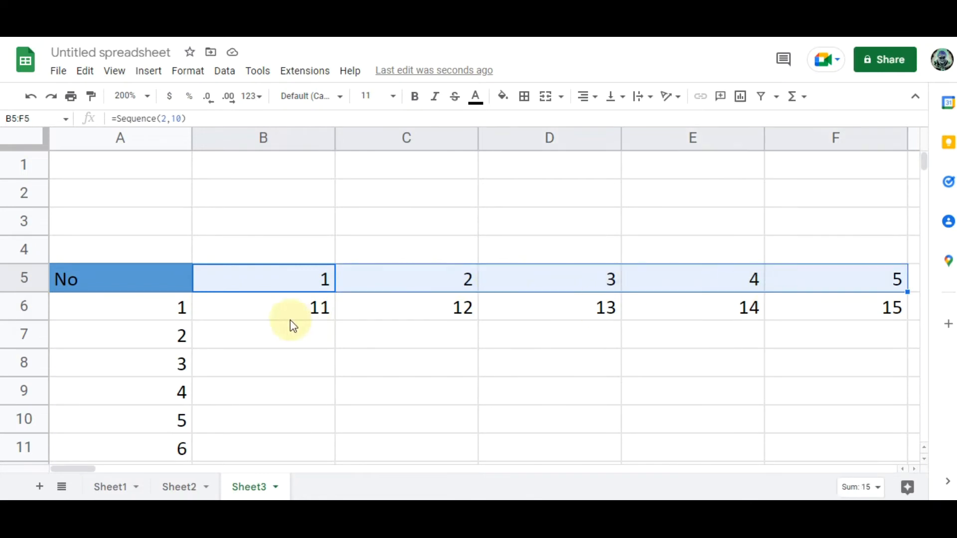
left_click_drag(279, 310, 702, 306)
left_click(296, 280)
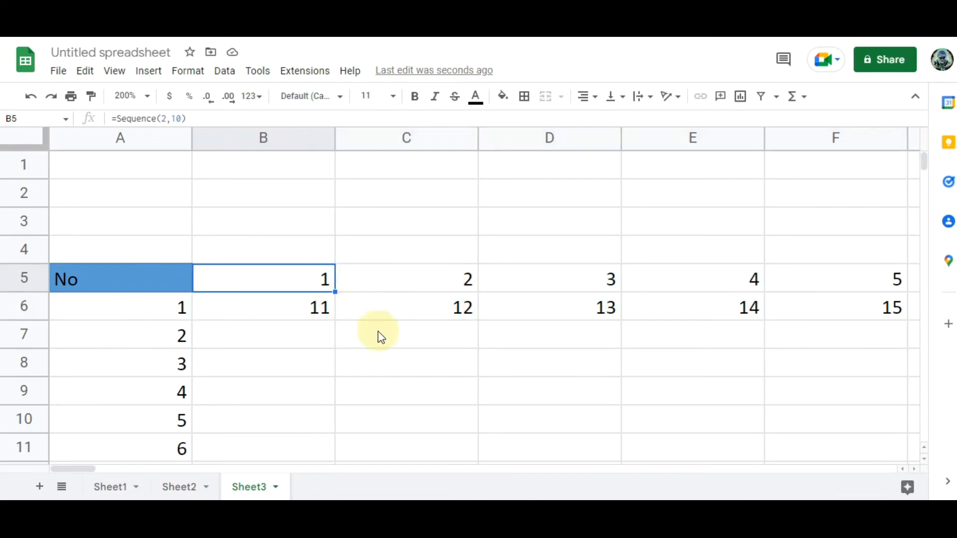
left_click_drag(85, 469, 152, 471)
left_click(390, 271)
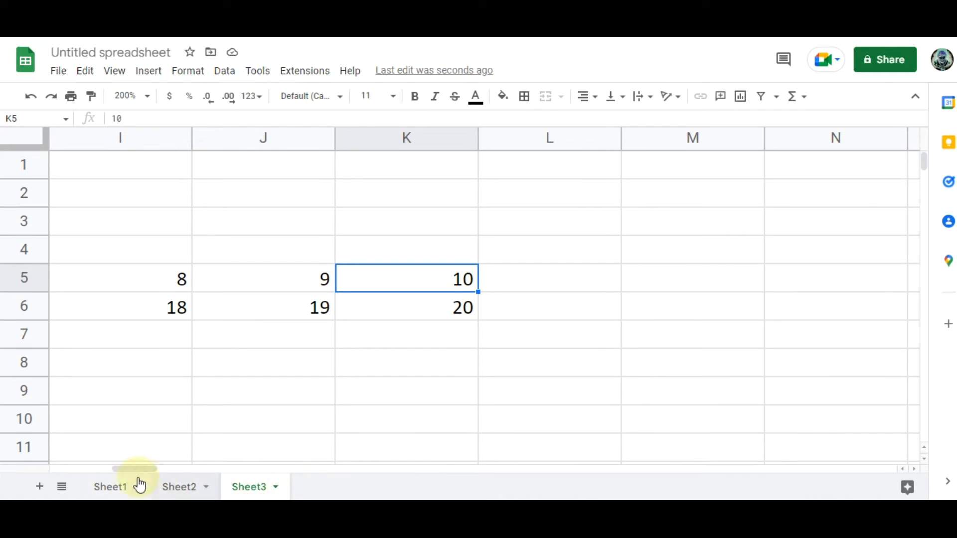
left_click_drag(129, 471, 61, 468)
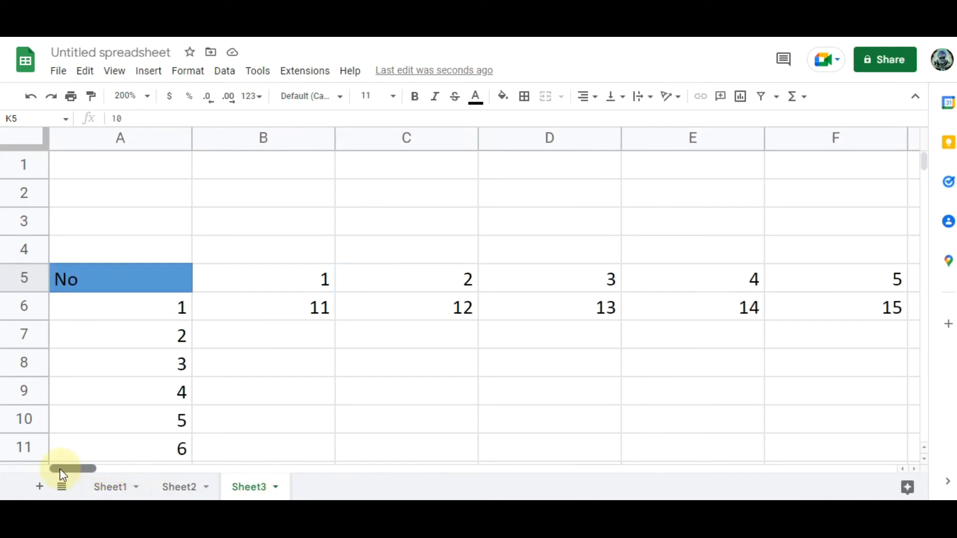
- Set the rows argument of the B5 formula back to 1, giving =Sequence(1,10)
left_click(299, 275)
double_click(300, 277)
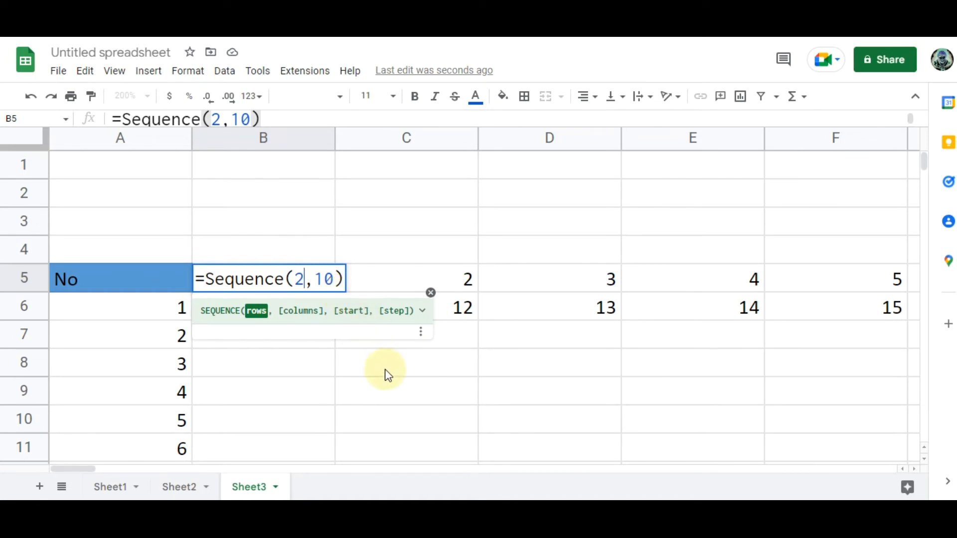
key("shift+Left")
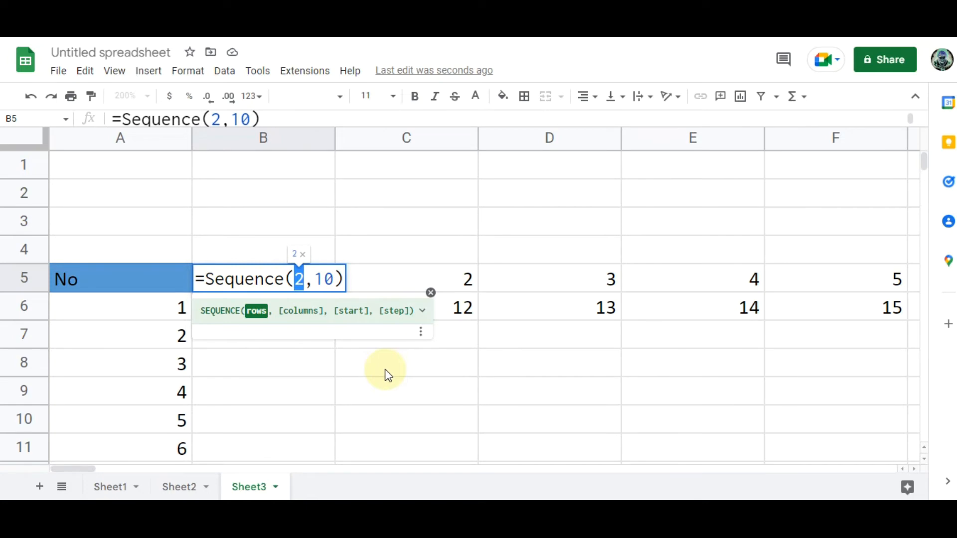
type("1")
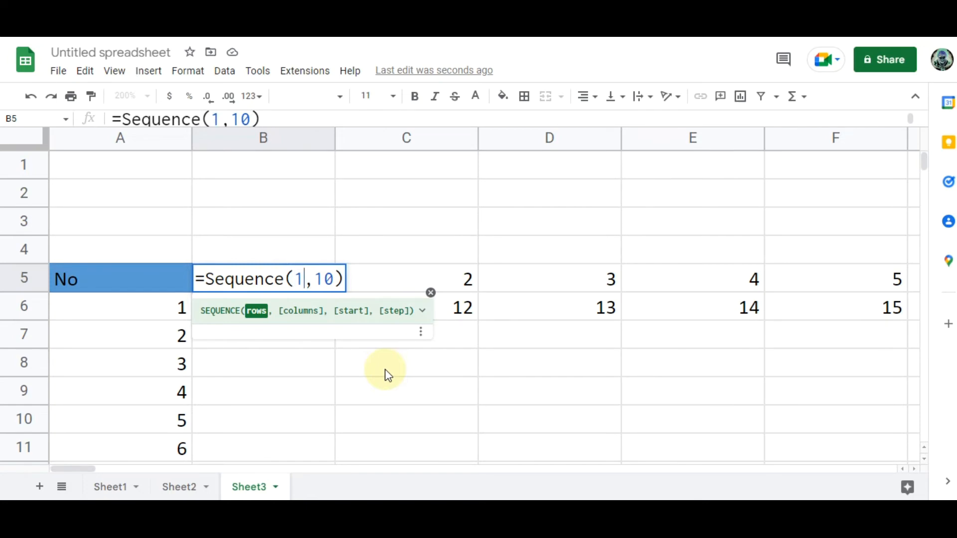
key("Return")
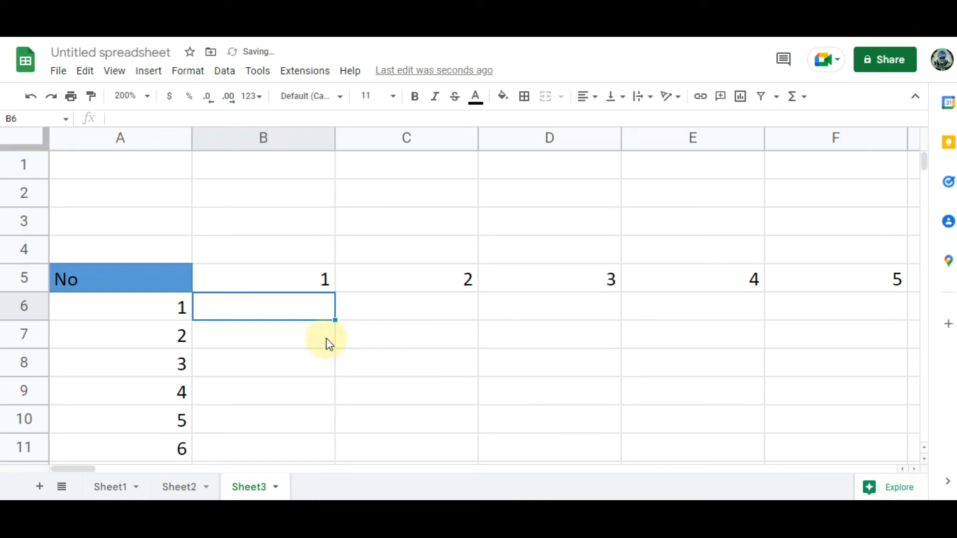
left_click_drag(88, 469, 70, 472)
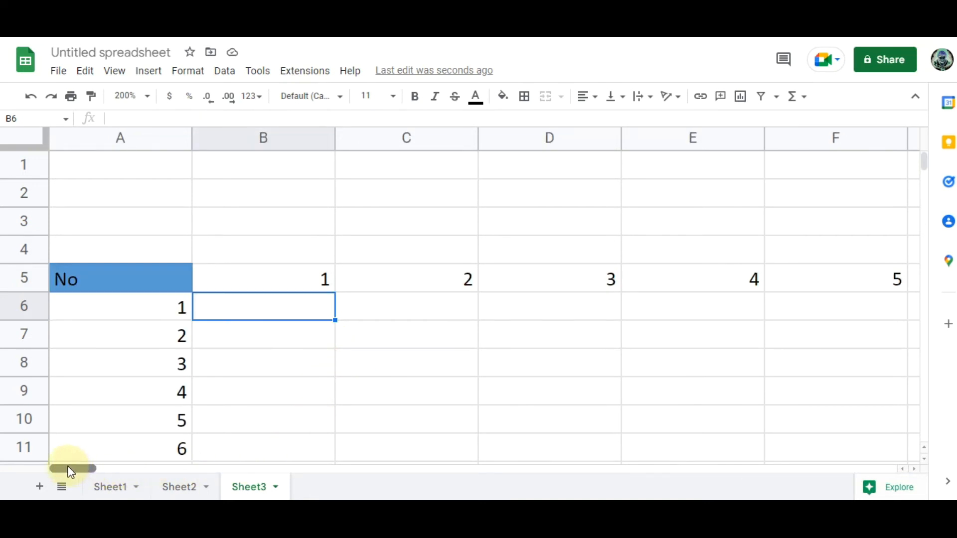
left_click(288, 276)
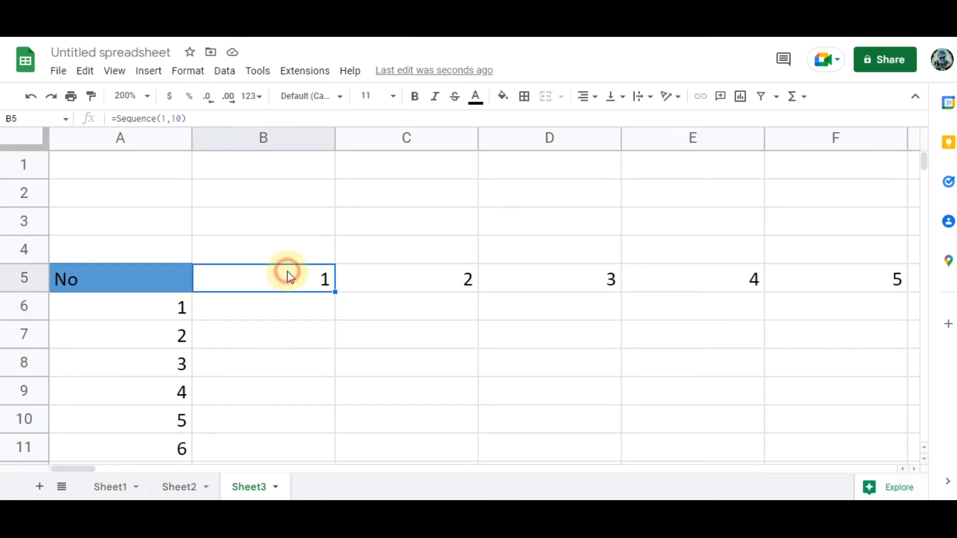
- Change the rows argument of the B5 formula to 2, giving =Sequence(2,10), and check rows 5 and 6 across the columns
double_click(294, 276)
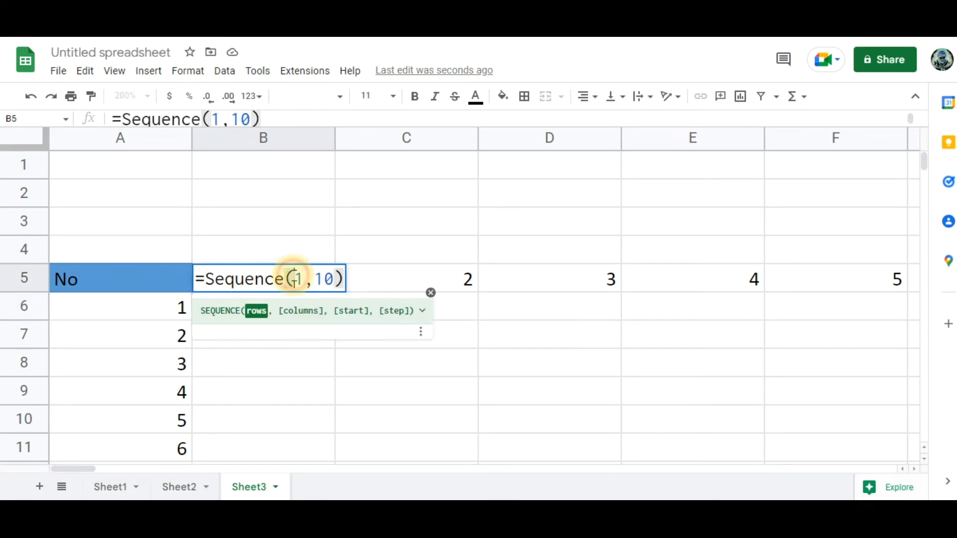
double_click(296, 278)
type("2")
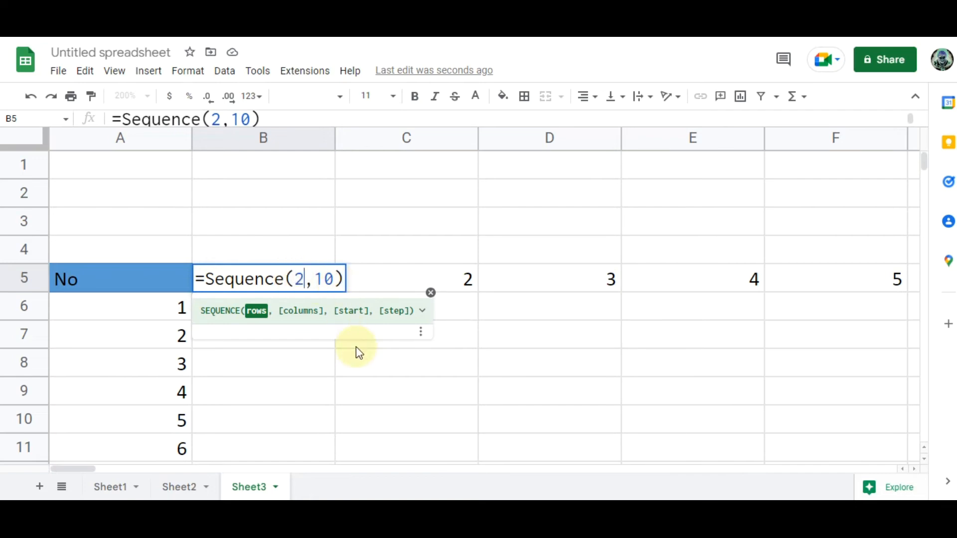
key("Return")
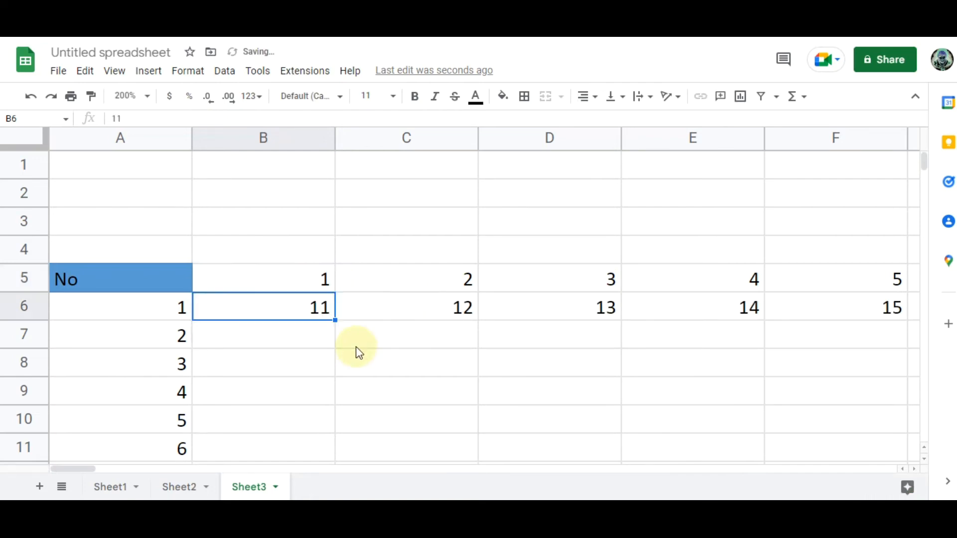
left_click_drag(77, 468, 109, 469)
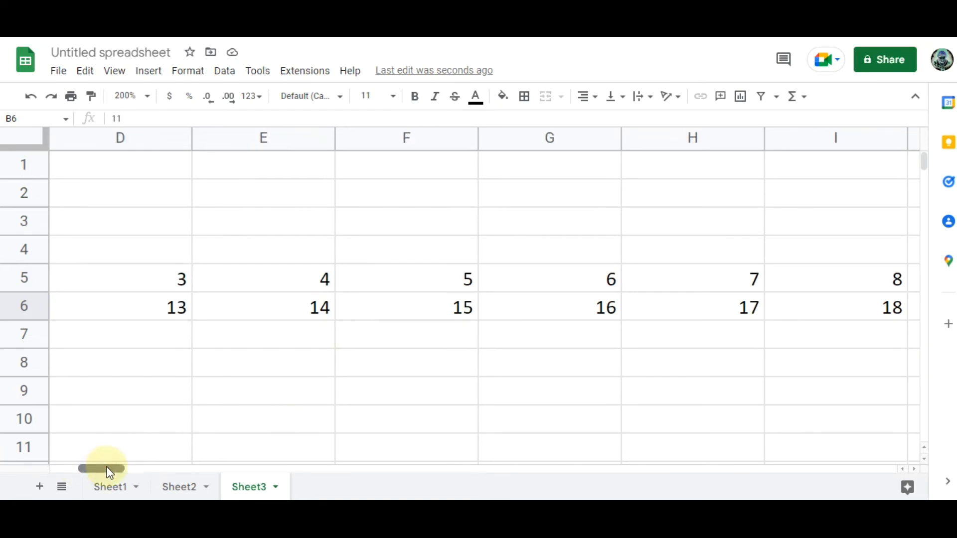
left_click_drag(108, 469, 64, 467)
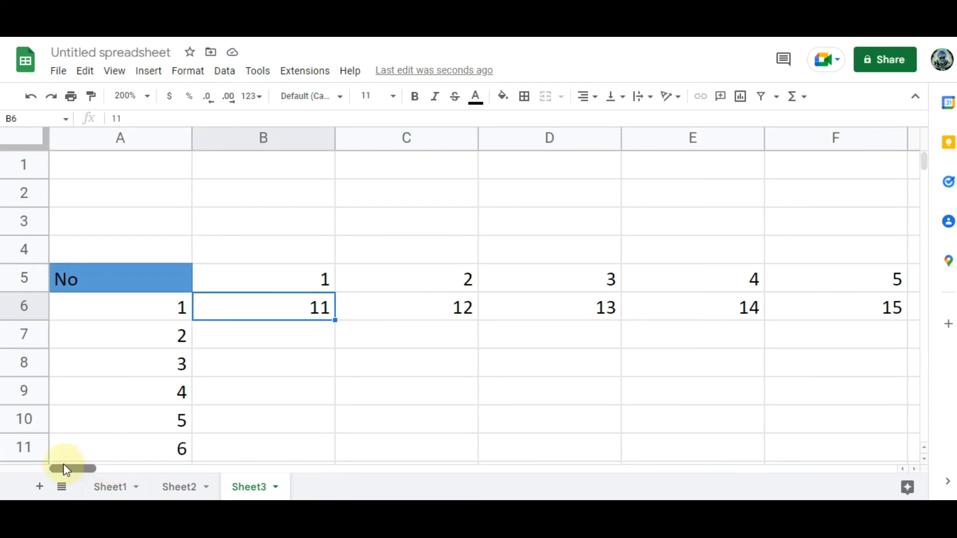
- Reopen the SEQUENCE formula in cell B5 and set its rows argument back to 1
left_click(277, 280)
left_click(357, 312)
left_click(294, 274)
left_click(362, 274)
left_click(319, 289)
double_click(319, 289)
left_click(289, 278)
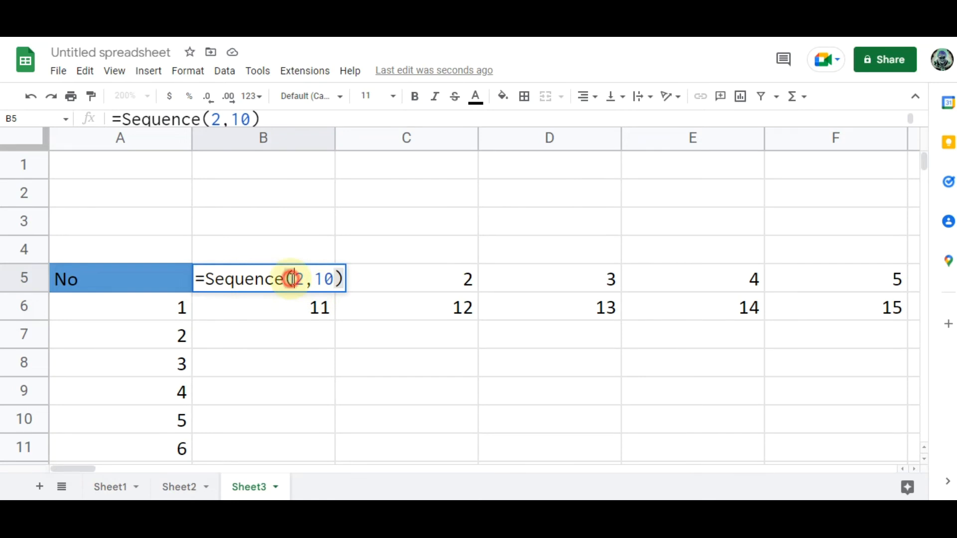
key("shift+Right")
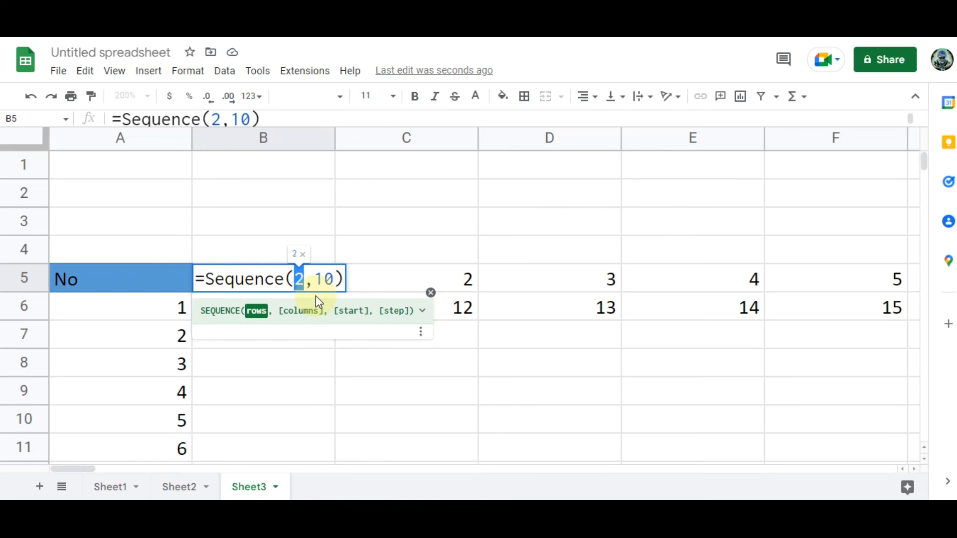
type("1")
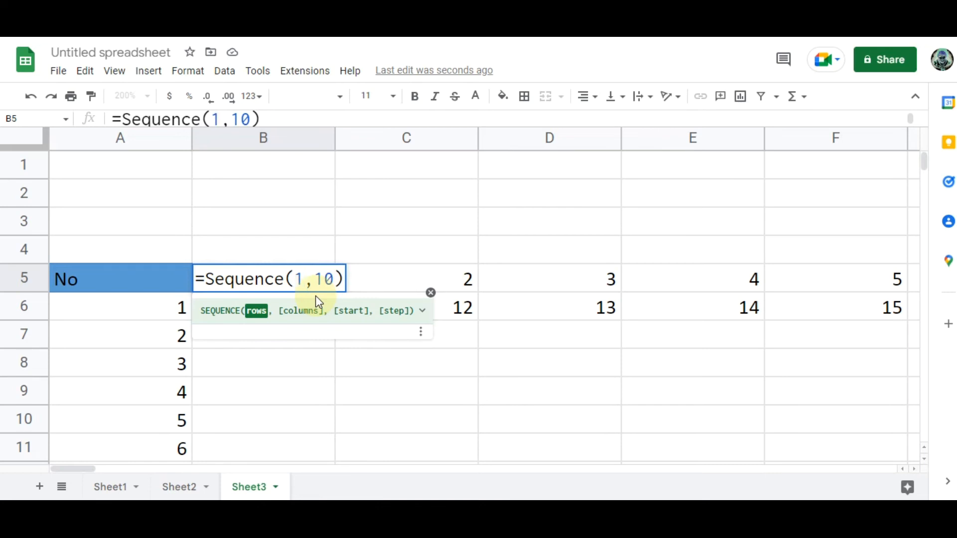
- Set the columns argument of the B5 formula to 100 so that it reads =Sequence(1,100)
key("Right")
key("shift+Right")
key("shift+Right")
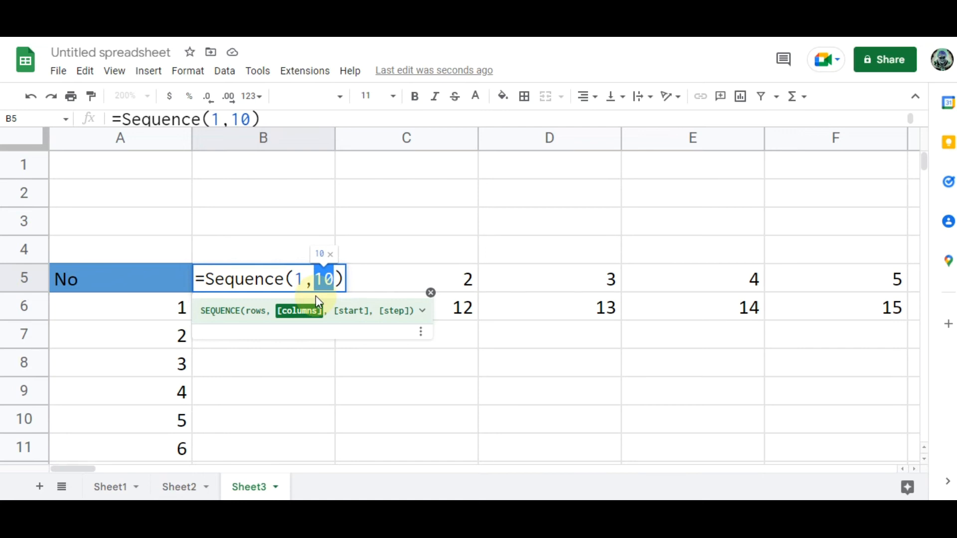
type("100")
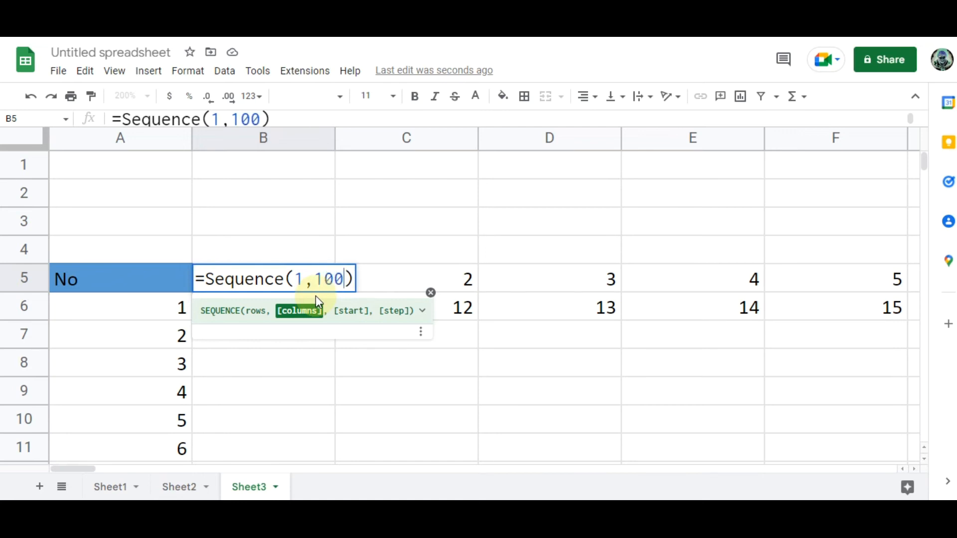
key("Return")
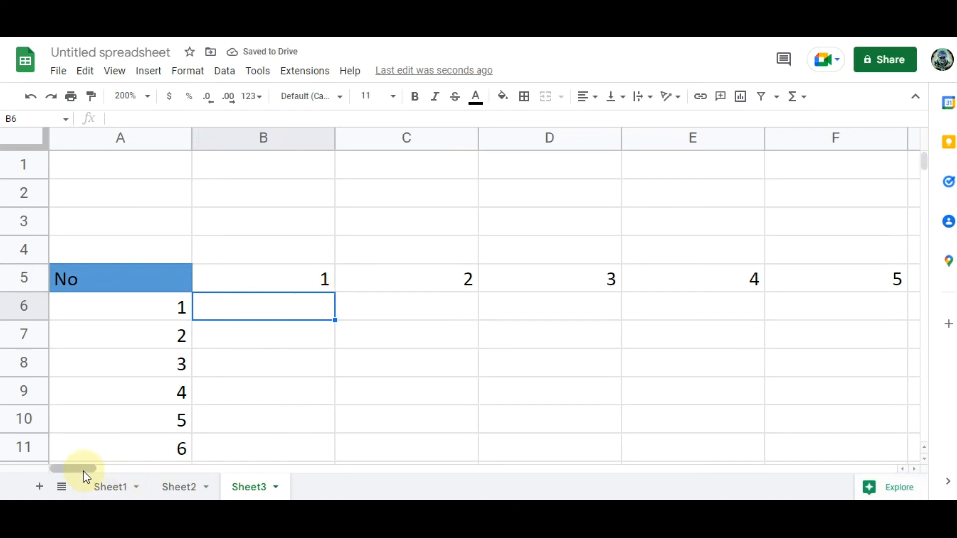
left_click_drag(84, 471, 36, 439)
- Change the B5 formula to =Sequence(2,100) and check the last generated numbers in column CW
left_click(279, 272)
double_click(278, 273)
left_click(296, 277)
key("shift+Right")
type("2")
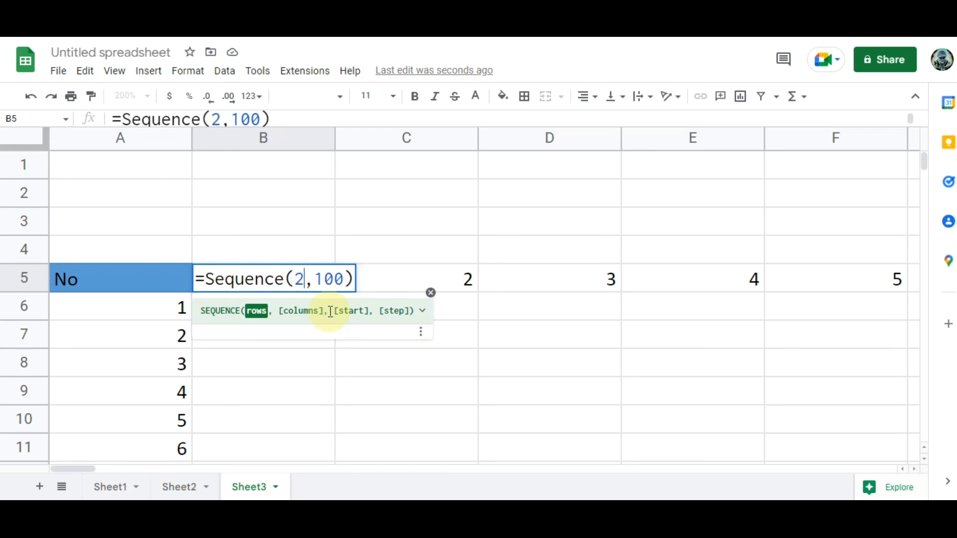
key("Return")
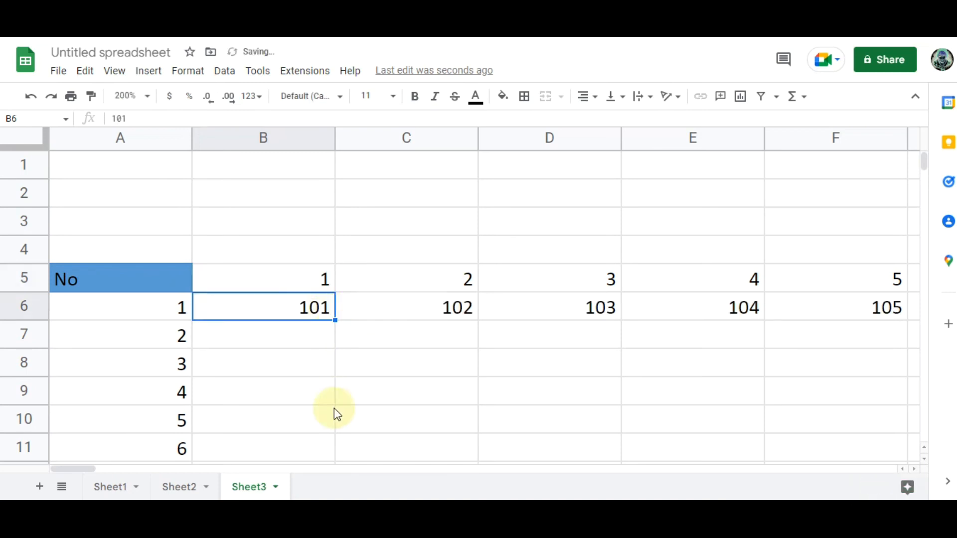
left_click_drag(87, 470, 818, 438)
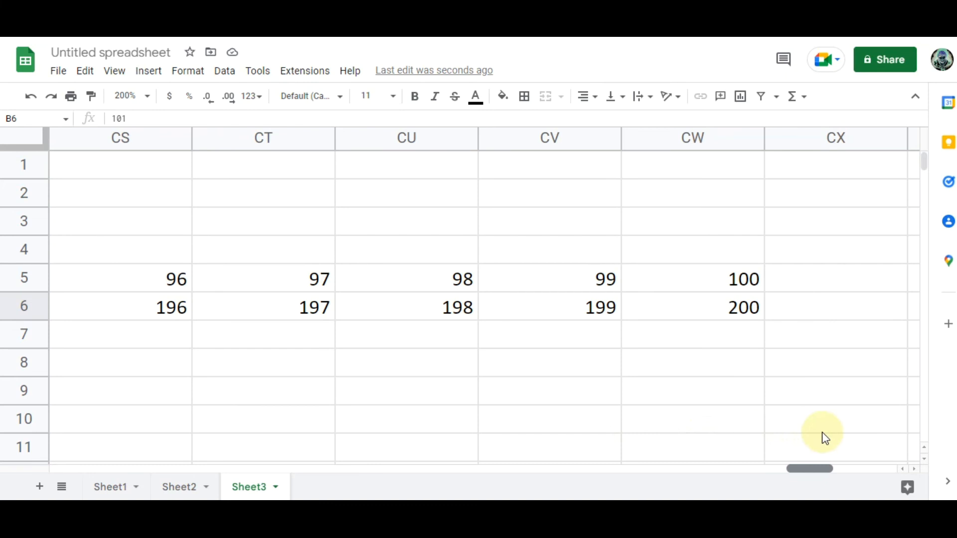
left_click(747, 315)
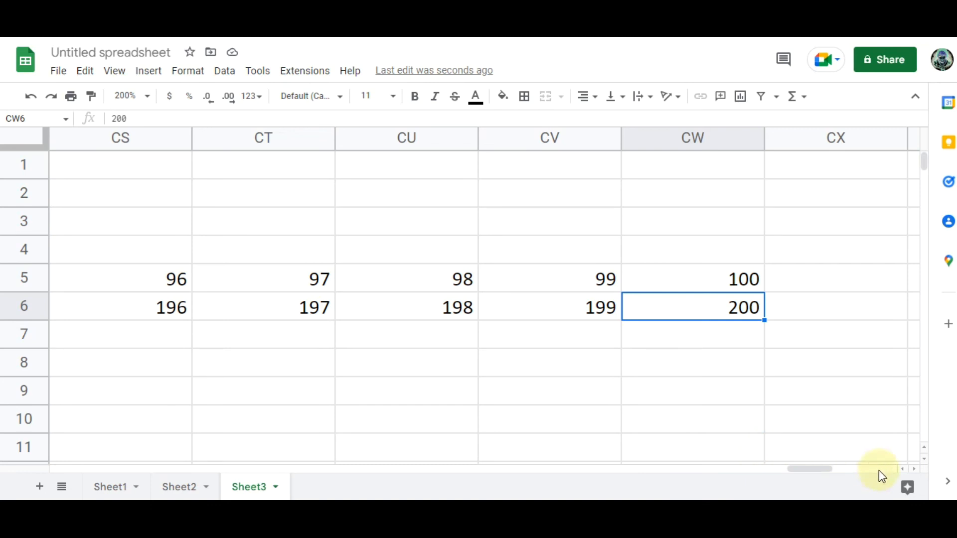
left_click_drag(811, 468, 90, 432)
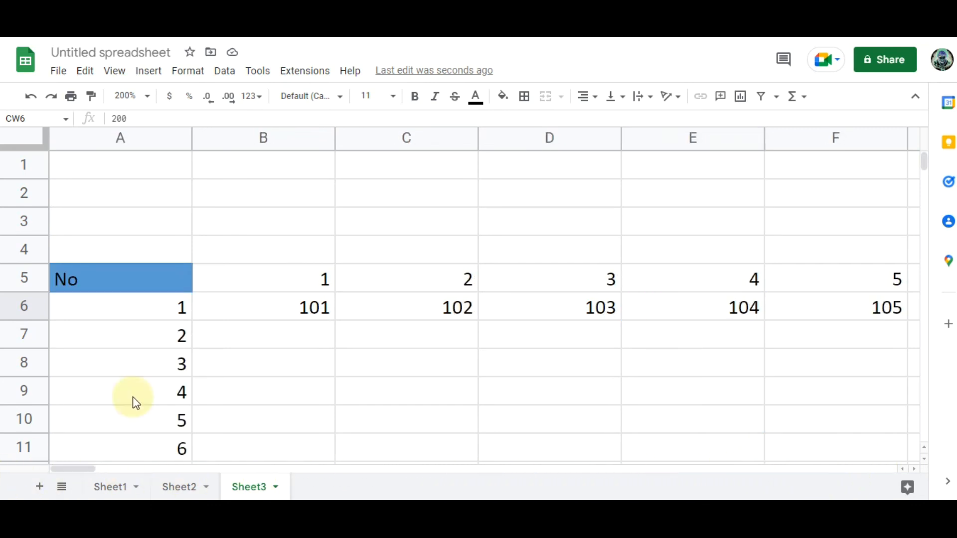
- Return the rows argument of the B5 formula to 1, giving =Sequence(1,100)
left_click(287, 280)
double_click(288, 281)
left_click(295, 277)
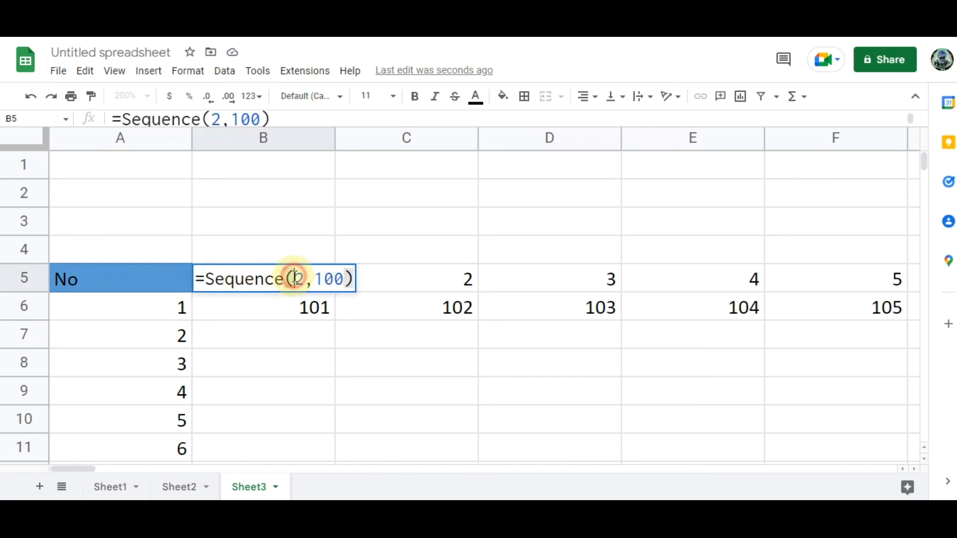
key("Delete")
type("1")
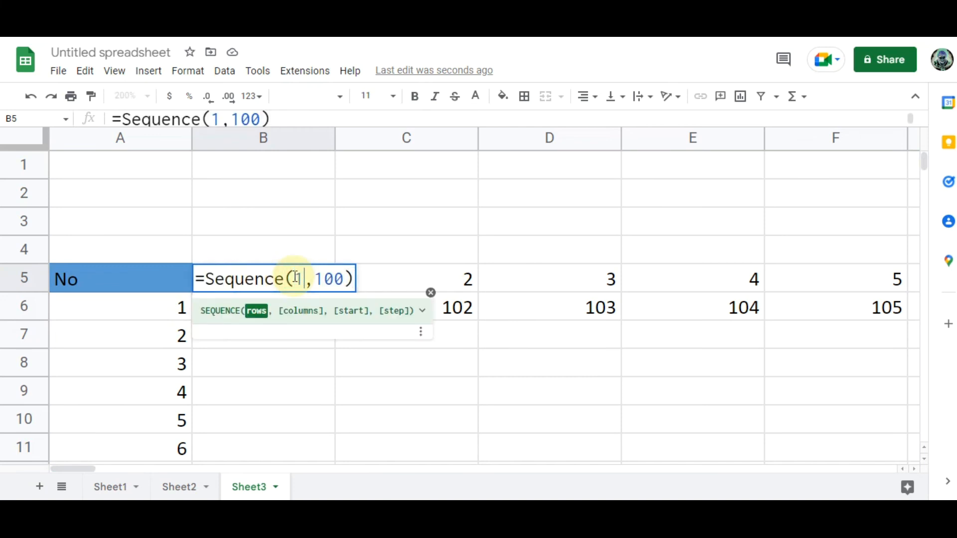
key("Return")
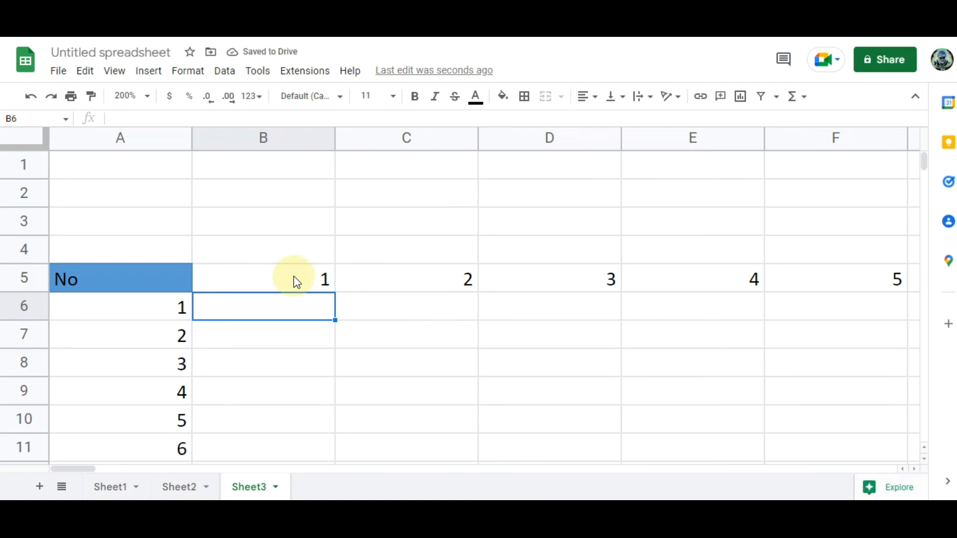
- Review the rows and columns arguments inside the SEQUENCE formula in cell B5, leaving both as they are
double_click(325, 271)
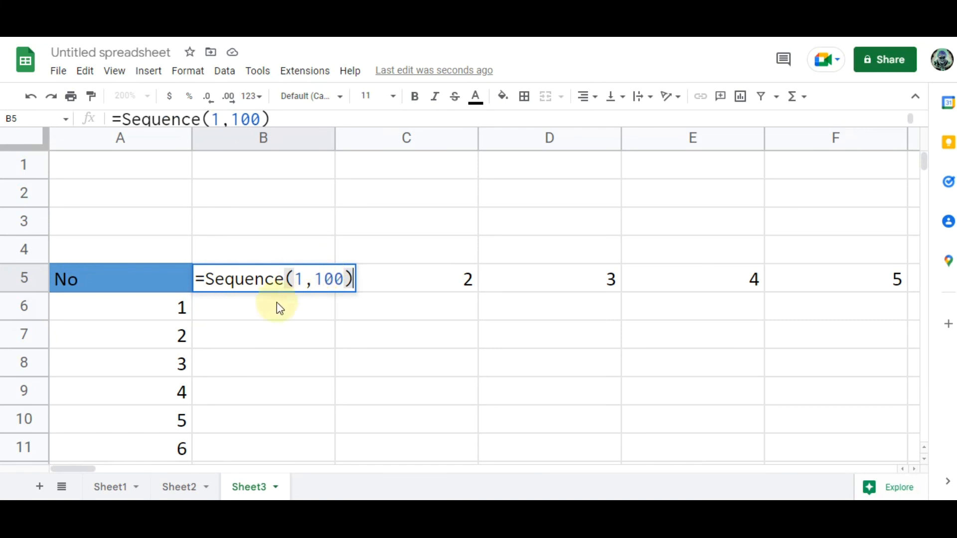
left_click(291, 279)
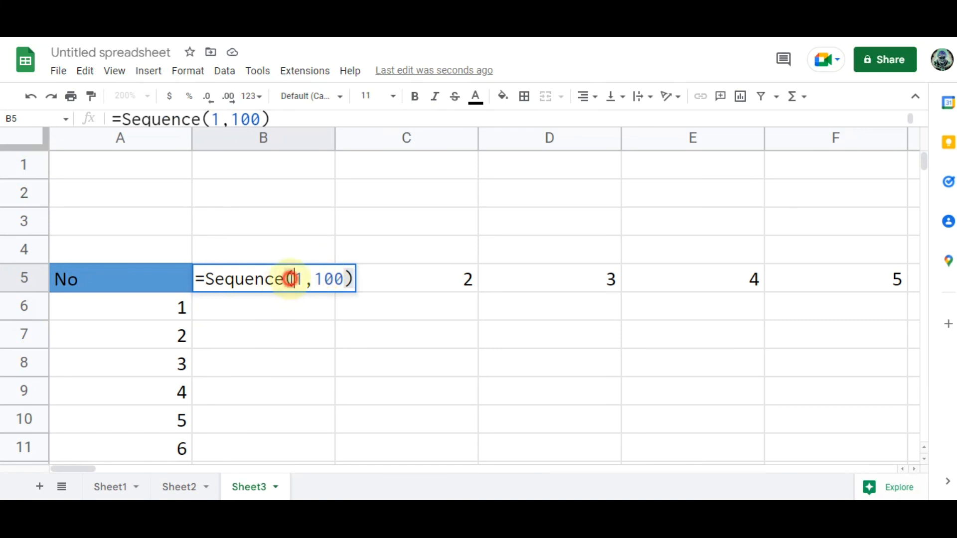
left_click(216, 279)
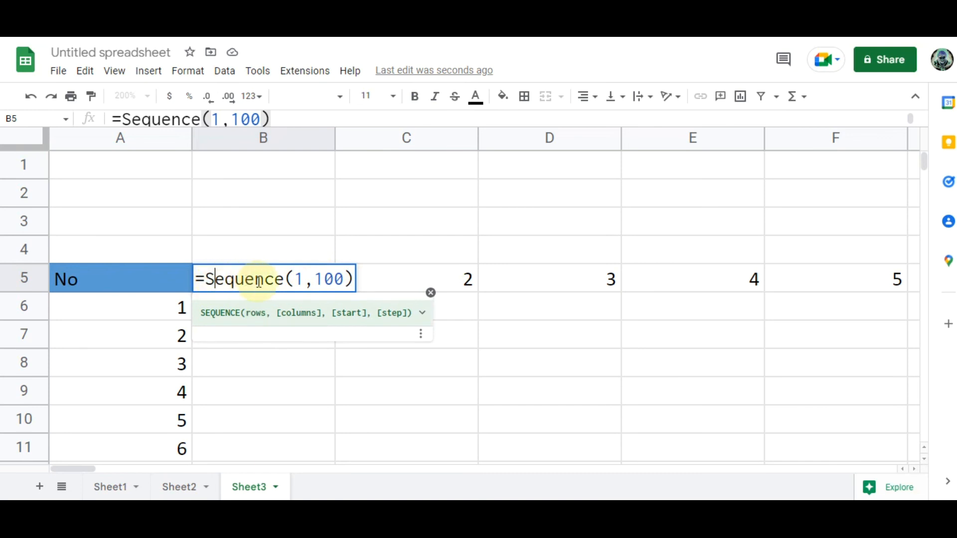
left_click(313, 279)
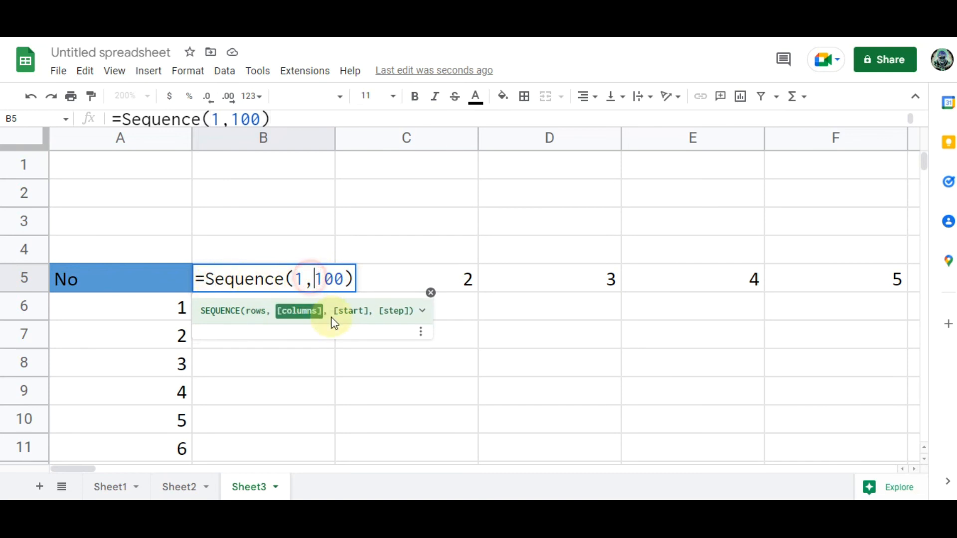
key("Left")
key("shift+Left")
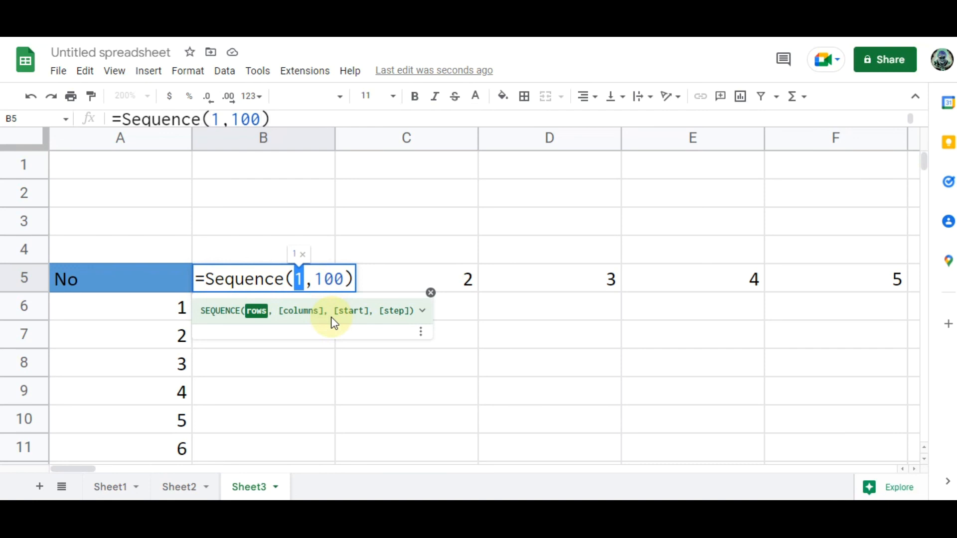
key("Right")
key("Right")
key("shift+Right")
key("shift+Right")
key("shift+Right")
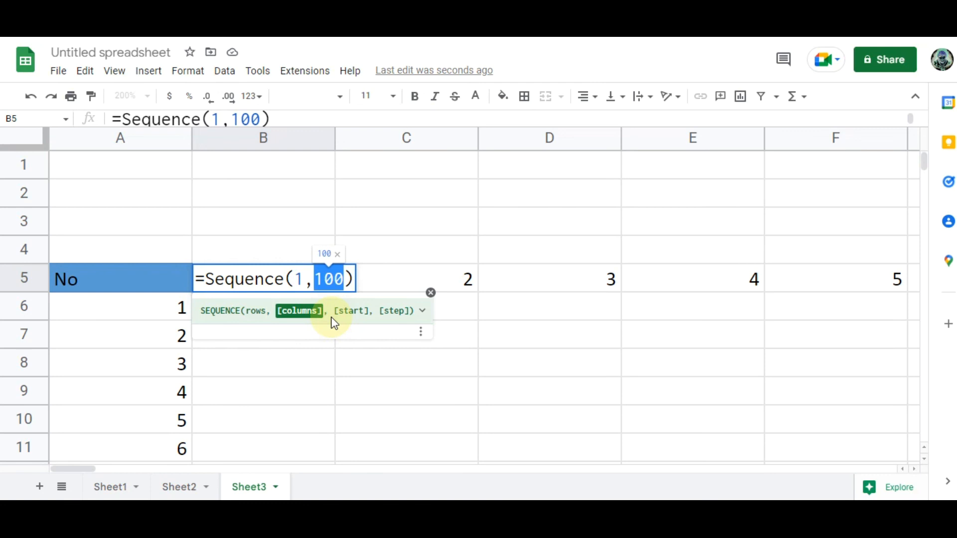
key("Left")
key("Left")
key("shift+Left")
key("Right")
key("Right")
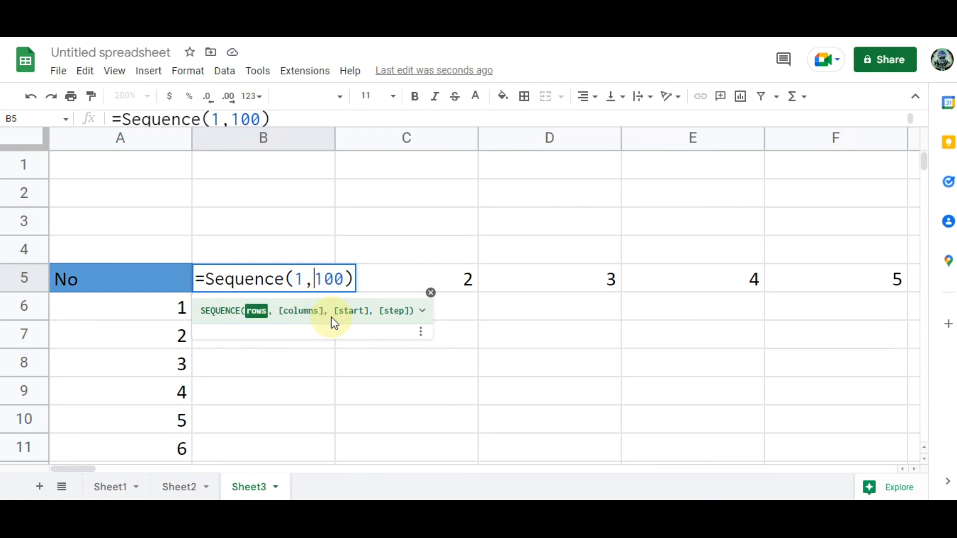
key("shift+Right")
key("shift+Right")
key("shift+Right")
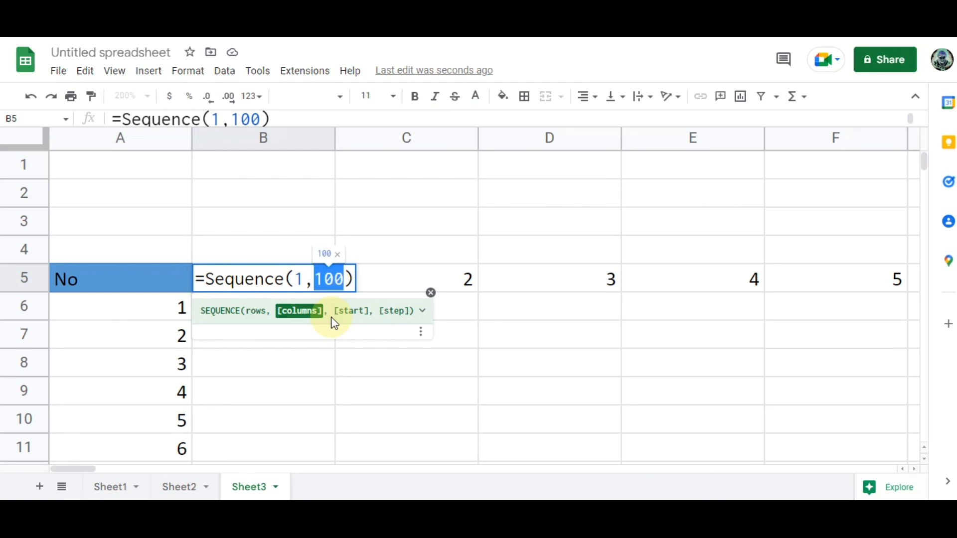
key("Return")
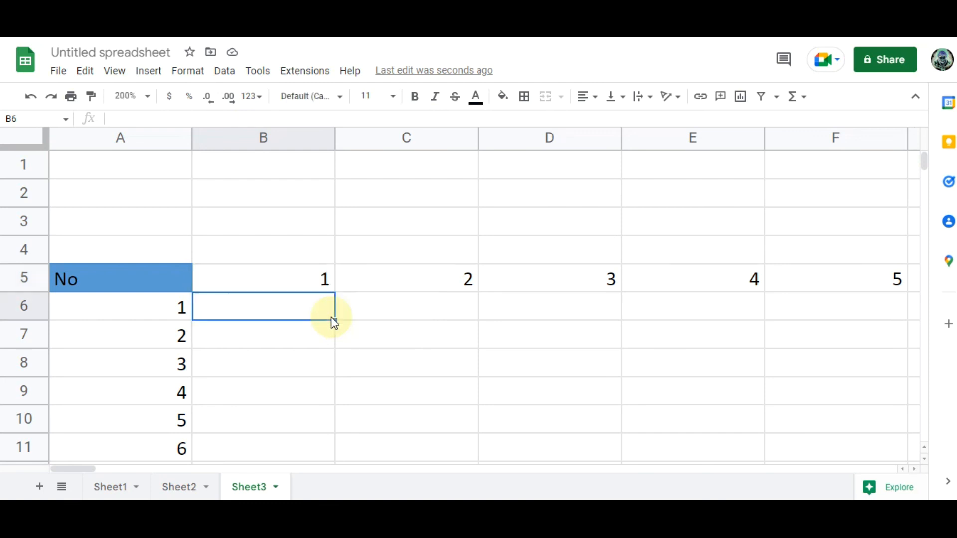